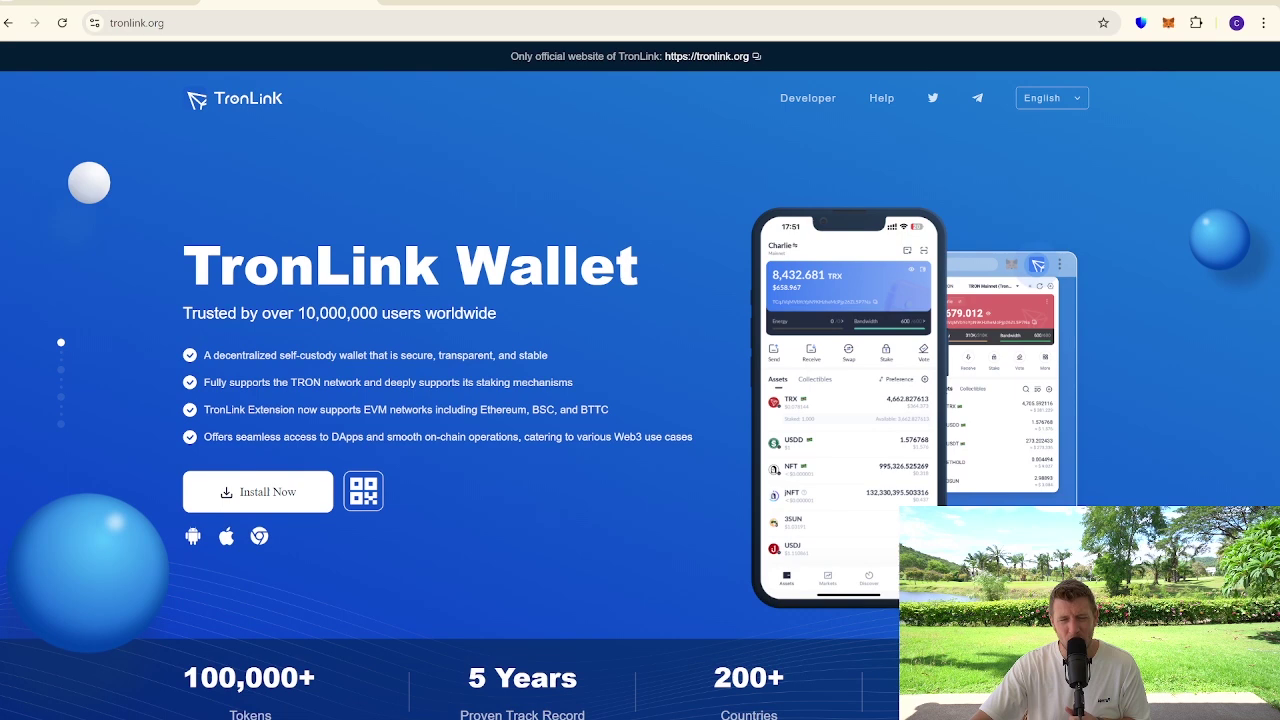
Go from the TronLink site's Extension downloads to the Chrome Web Store listing
{"action": "left_click", "coordinate": [301, 500]}
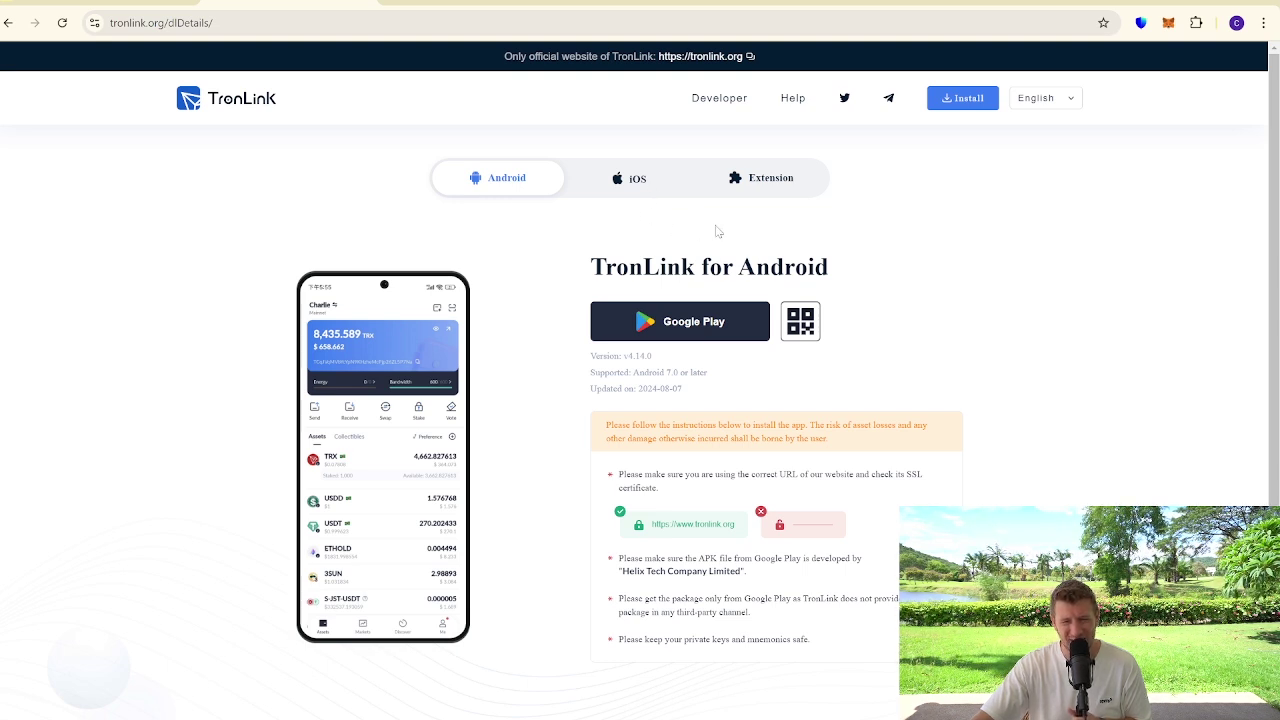
{"action": "left_click", "coordinate": [771, 188]}
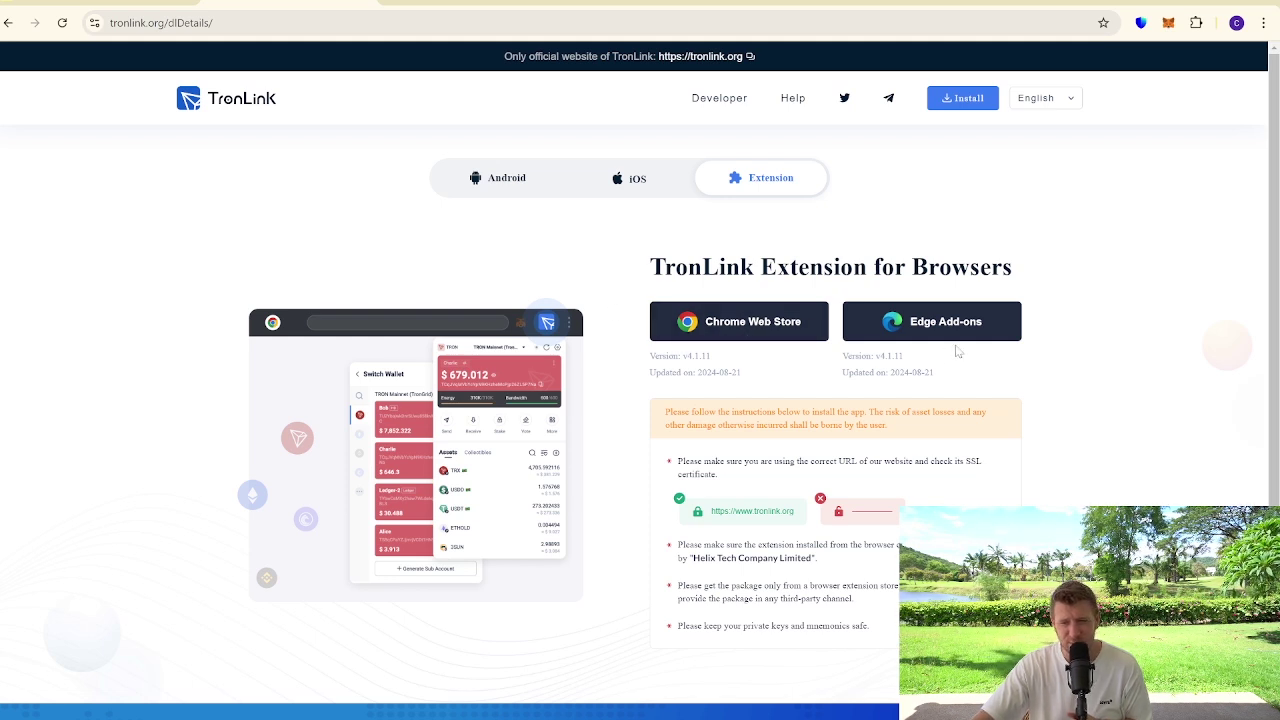
{"action": "left_click", "coordinate": [768, 329]}
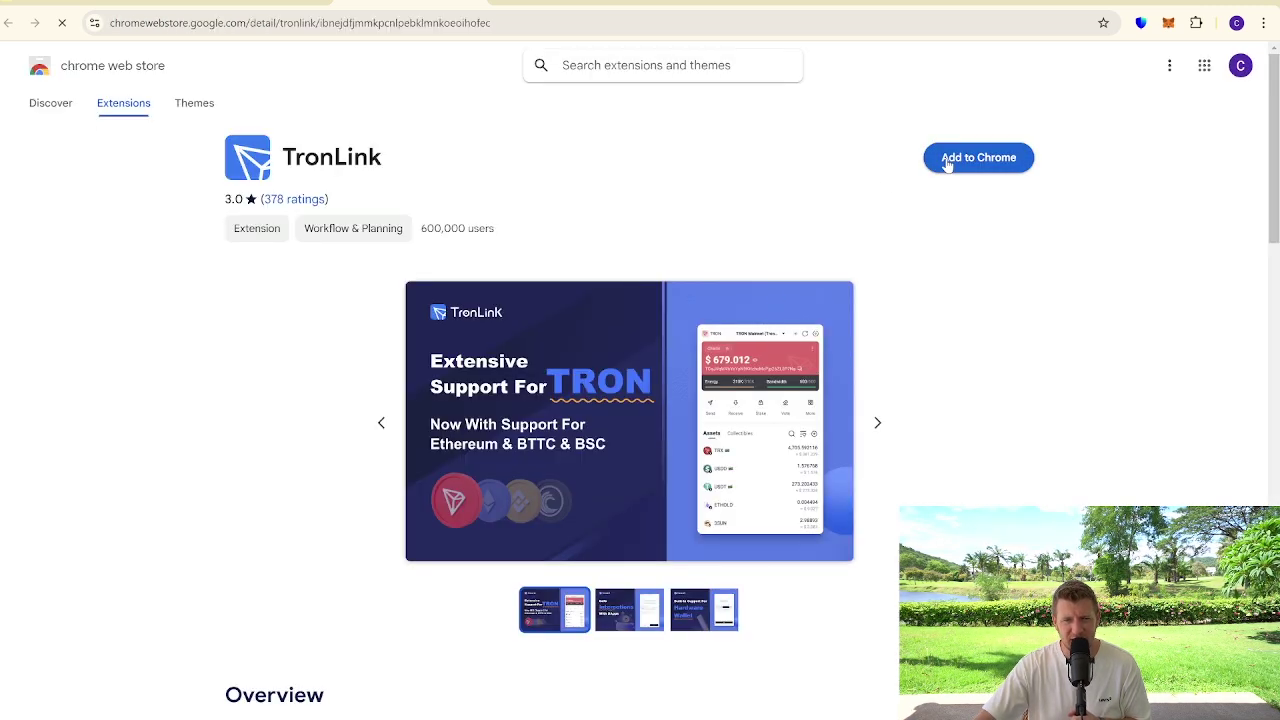
Add TronLink to Chrome and open its welcome popup from the toolbar
{"action": "left_click", "coordinate": [944, 158]}
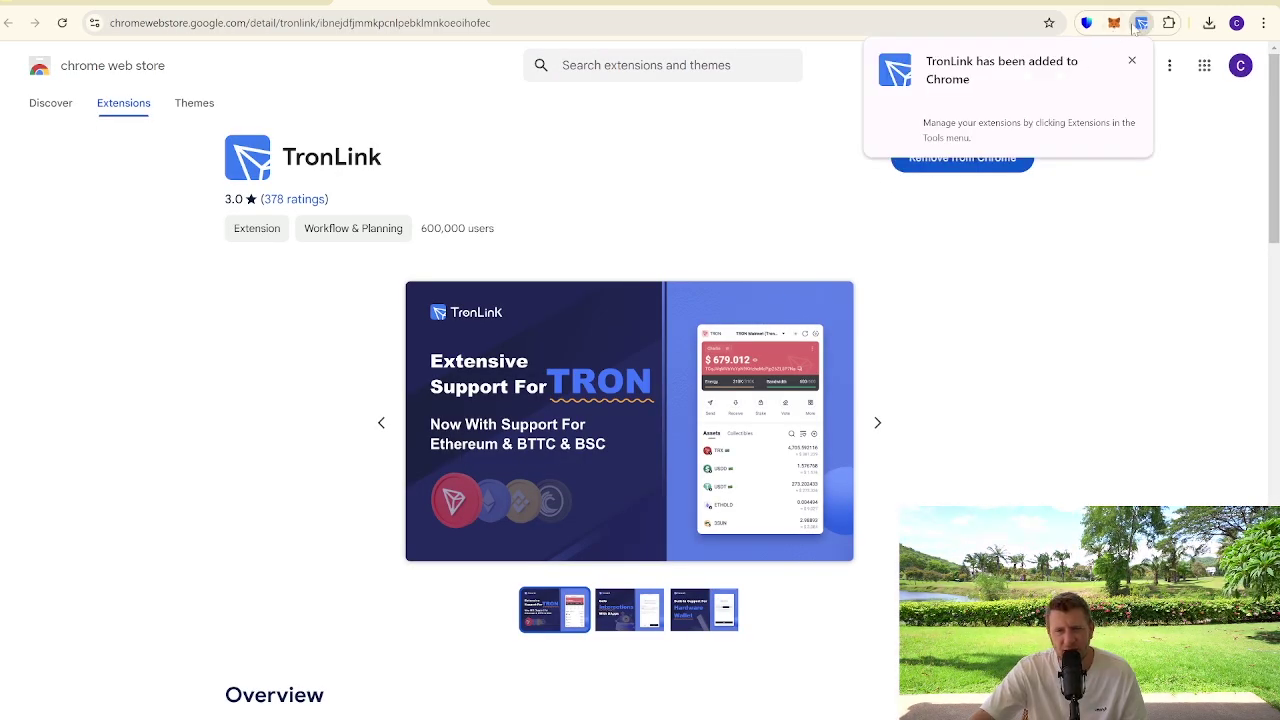
{"action": "left_click", "coordinate": [1141, 24]}
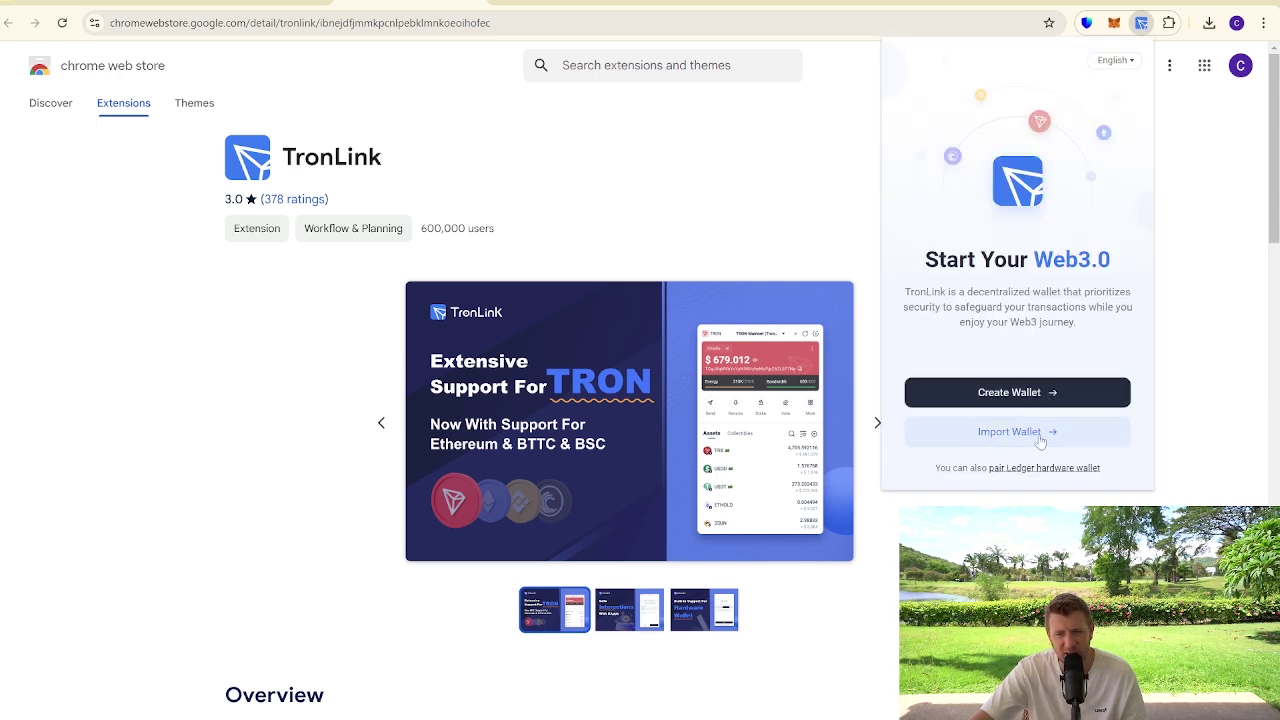
Start creating a wallet and accept the TronLink user agreement
{"action": "left_click", "coordinate": [985, 400]}
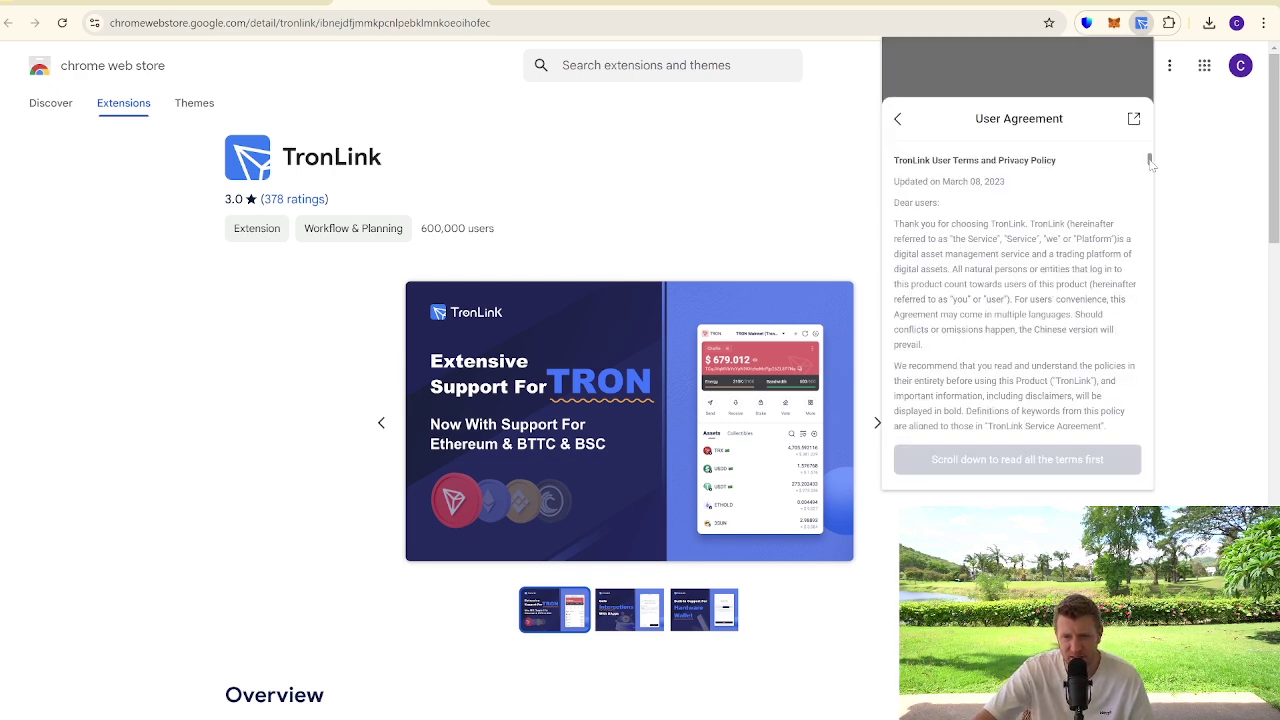
{"action": "left_click_drag", "start_coordinate": [1149, 162], "coordinate": [1135, 447]}
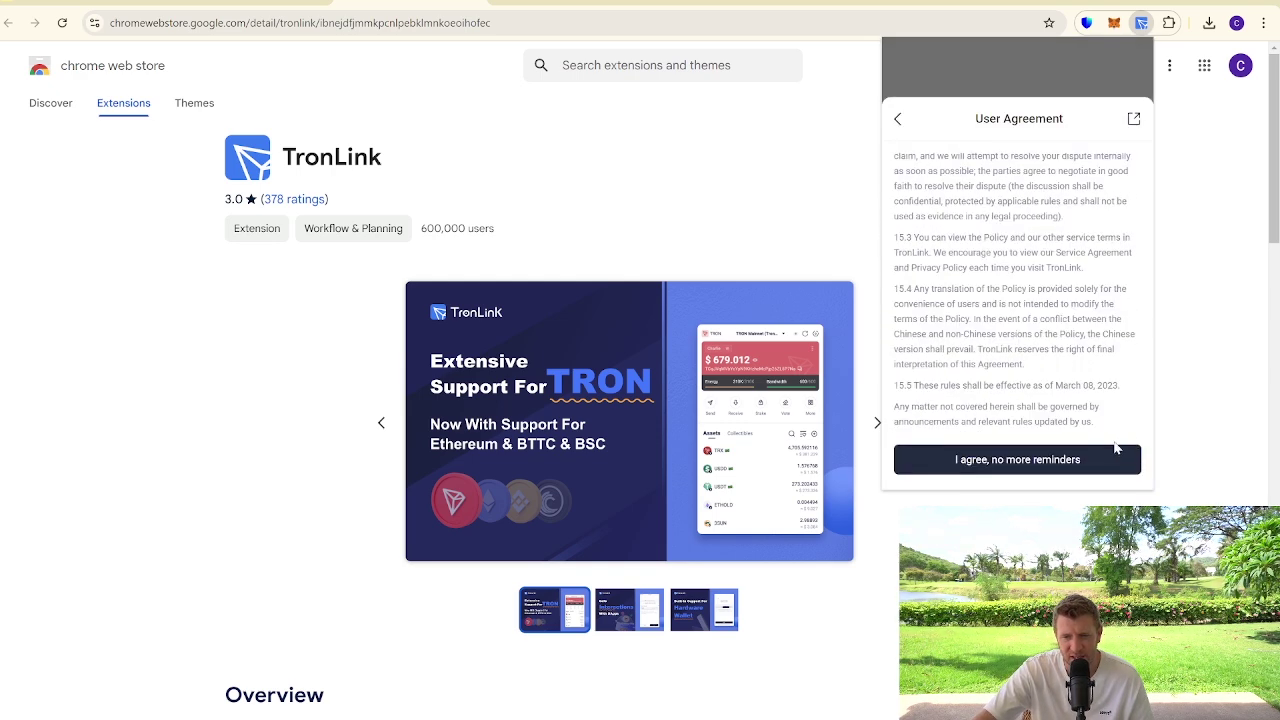
{"action": "left_click", "coordinate": [1020, 462]}
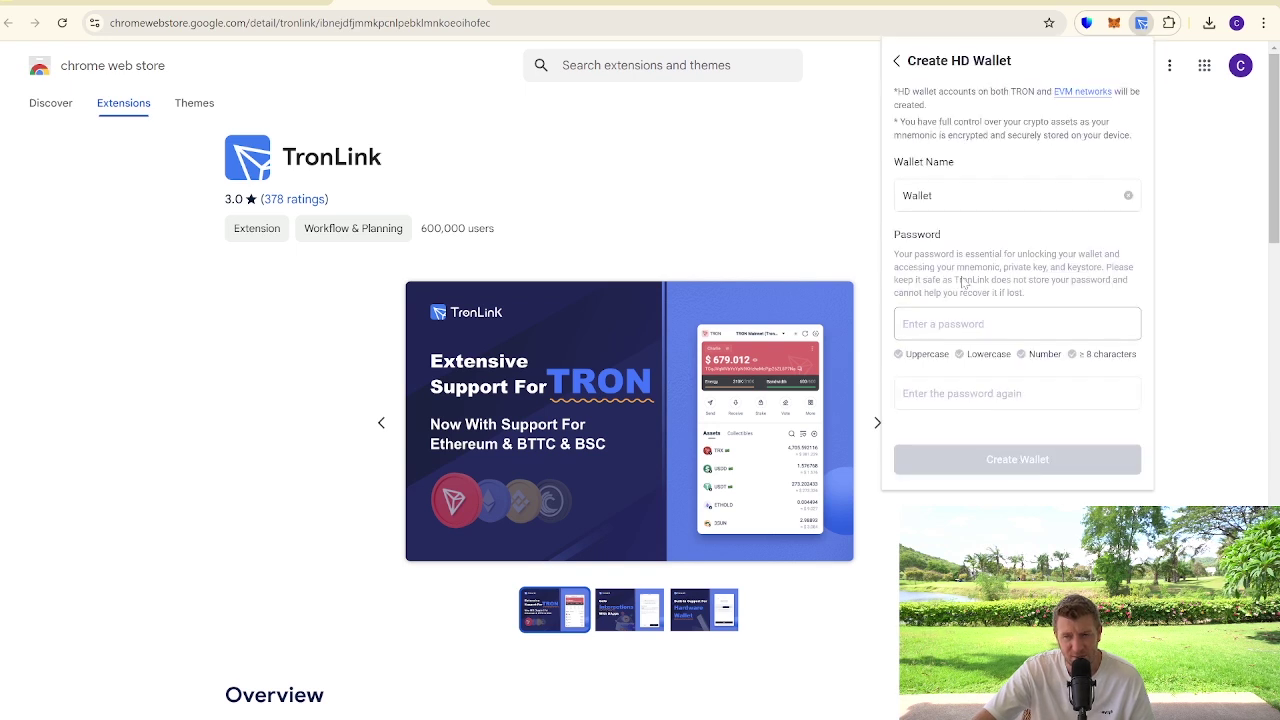
Enter the wallet password and its confirmation in the Create HD Wallet form
{"action": "left_click", "coordinate": [950, 323]}
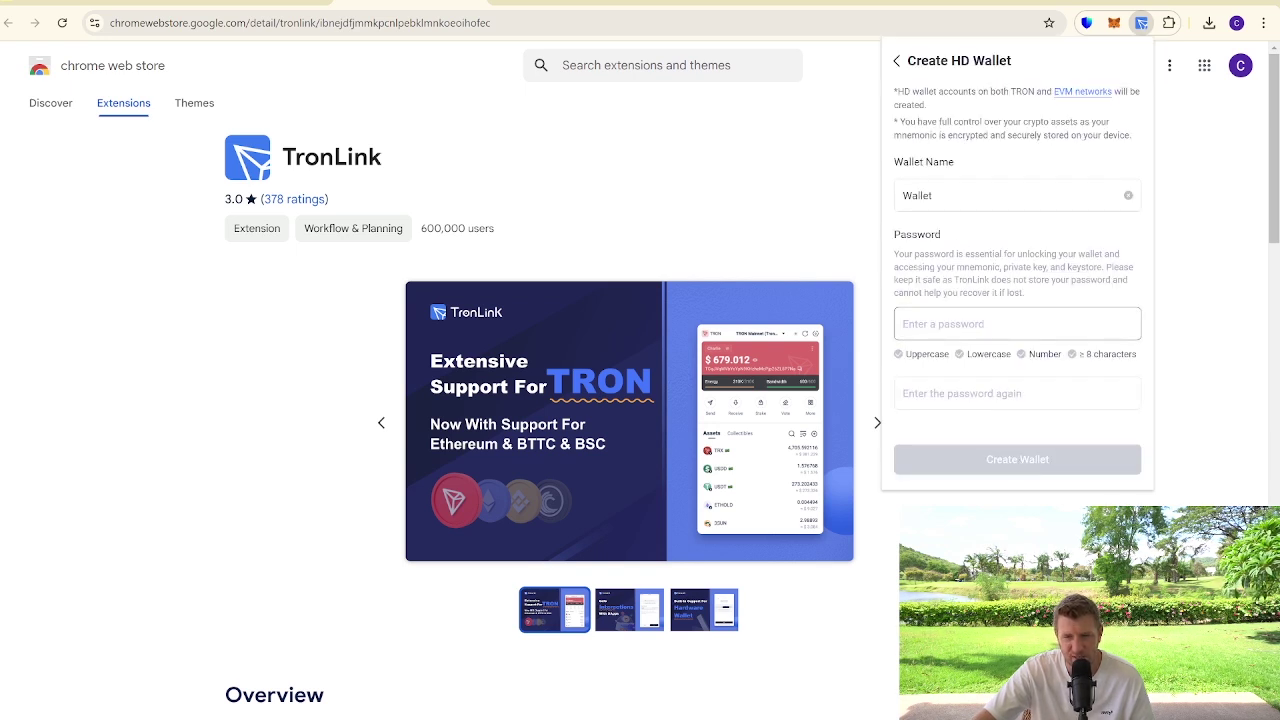
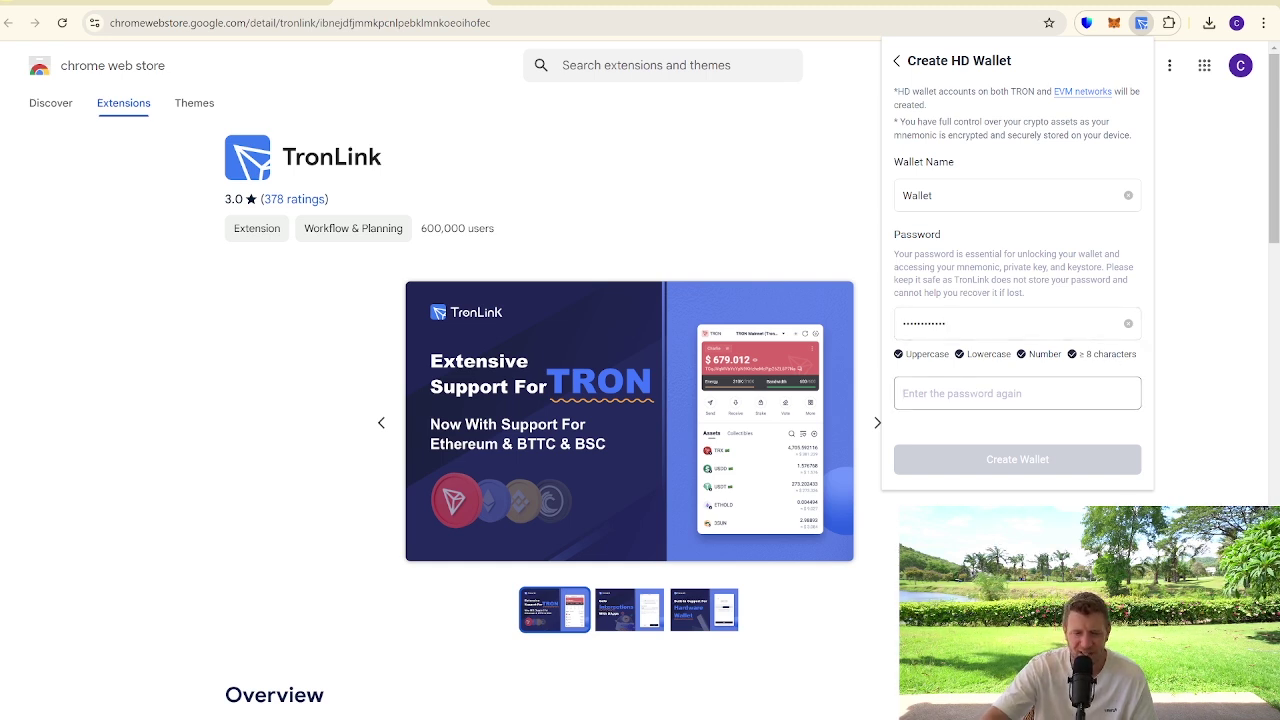
{"action": "left_click", "coordinate": [1017, 393]}
{"action": "type", "text": "1"}
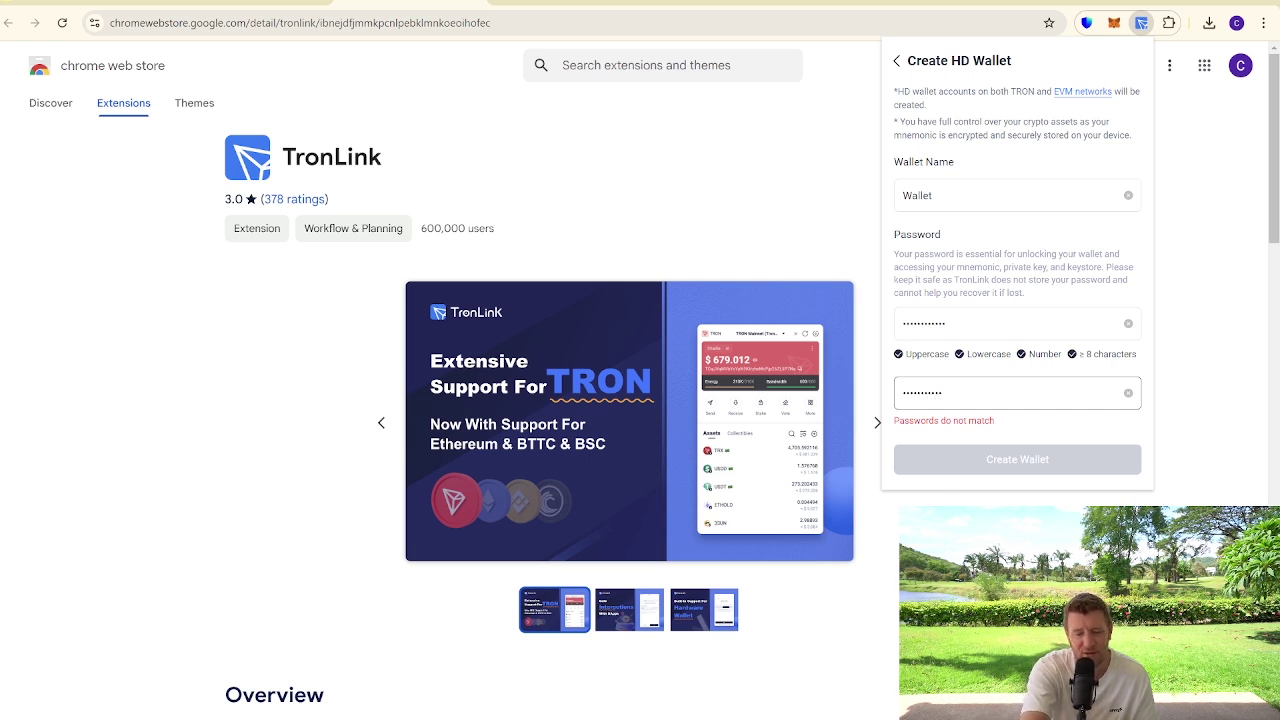
{"action": "type", "text": "1"}
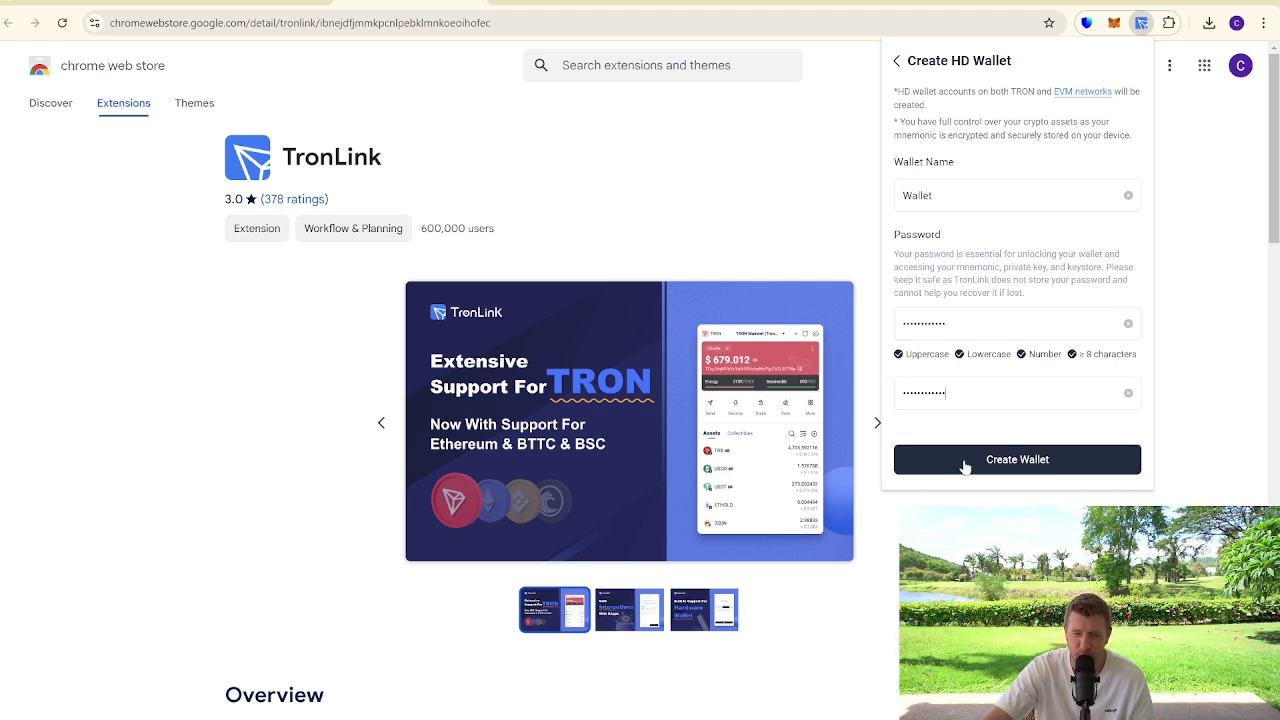
Create the HD wallet, start the backup, and confirm it with the wallet password
{"action": "left_click", "coordinate": [965, 462]}
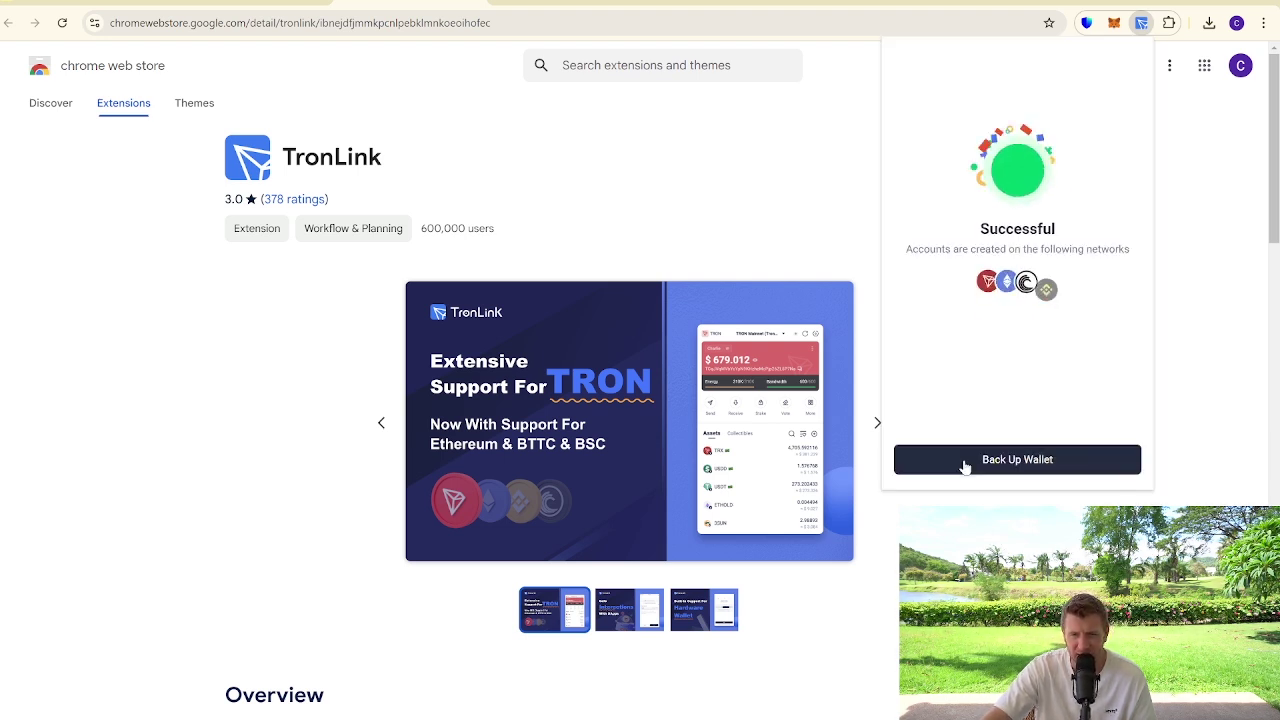
{"action": "left_click", "coordinate": [1017, 462]}
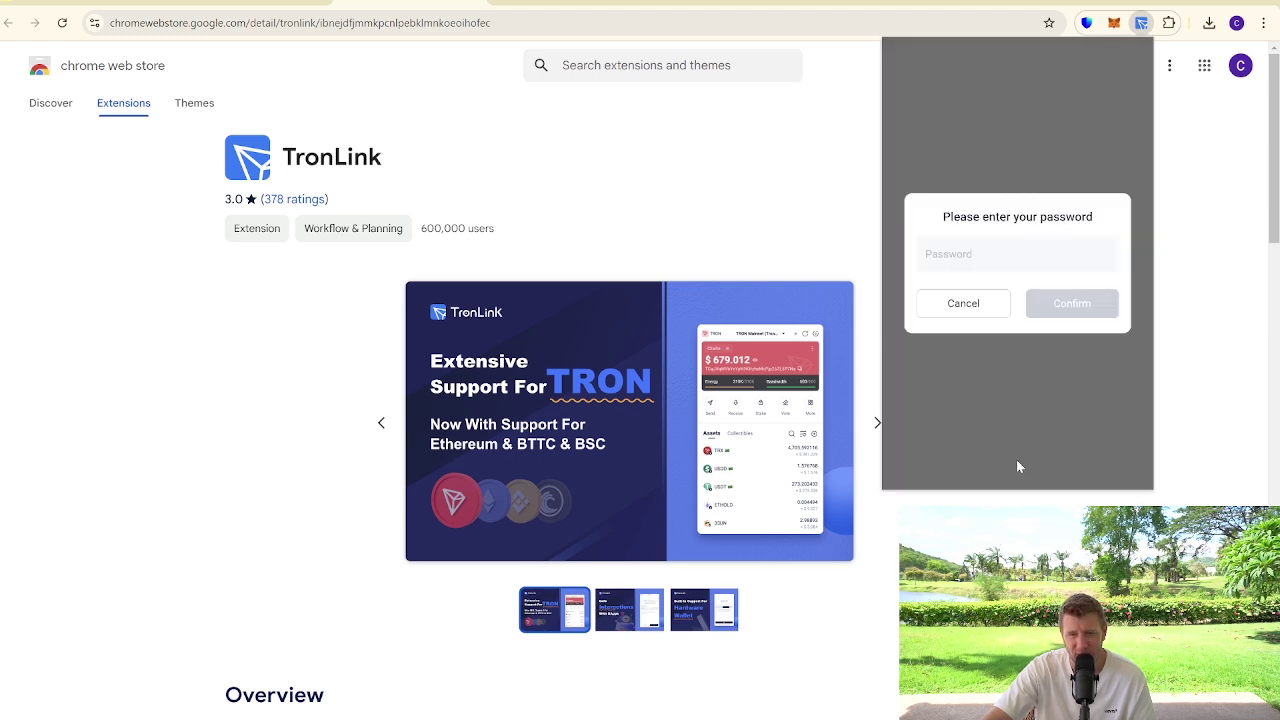
{"action": "left_click", "coordinate": [975, 254]}
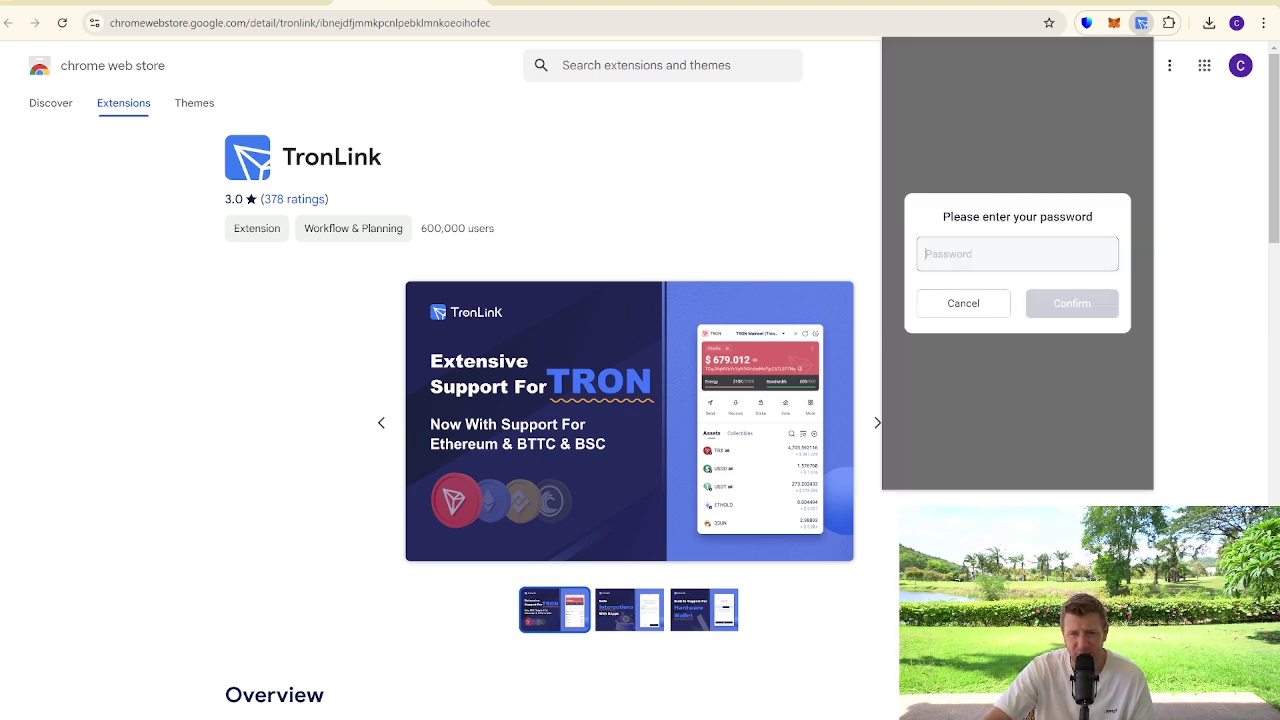
{"action": "type", "text": "••••••"}
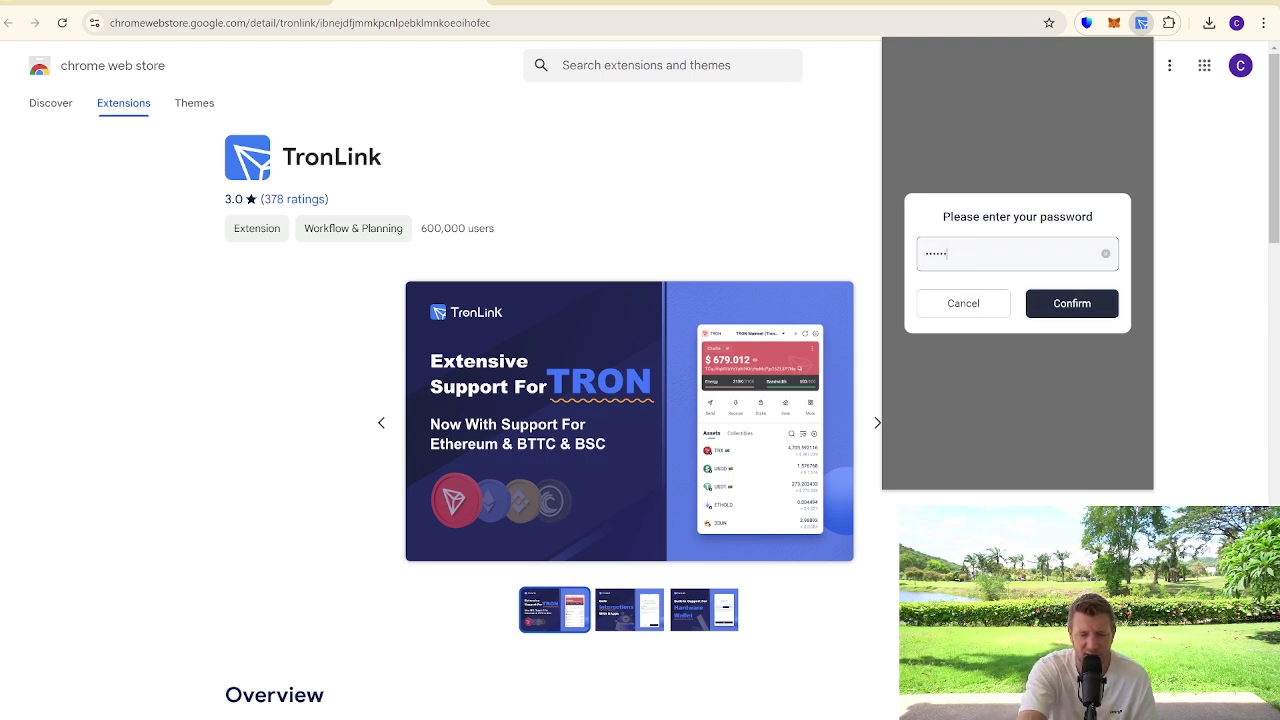
{"action": "type", "text": "•••"}
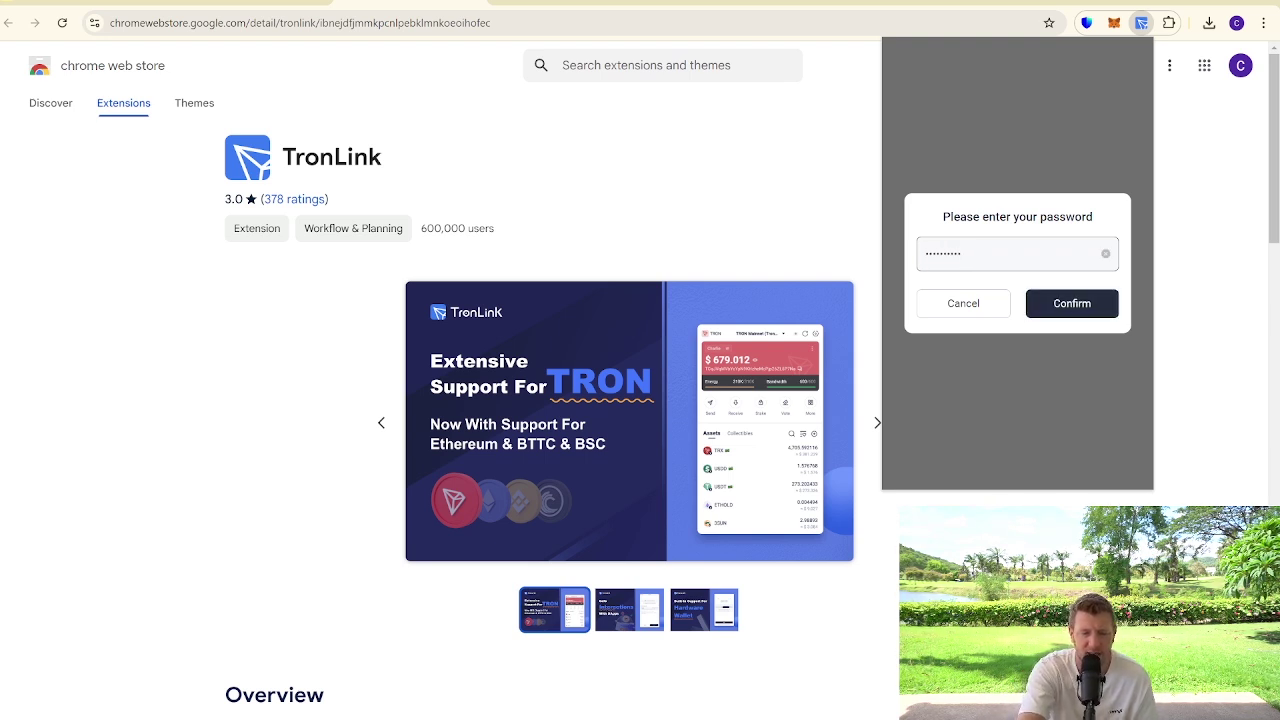
{"action": "type", "text": "•"}
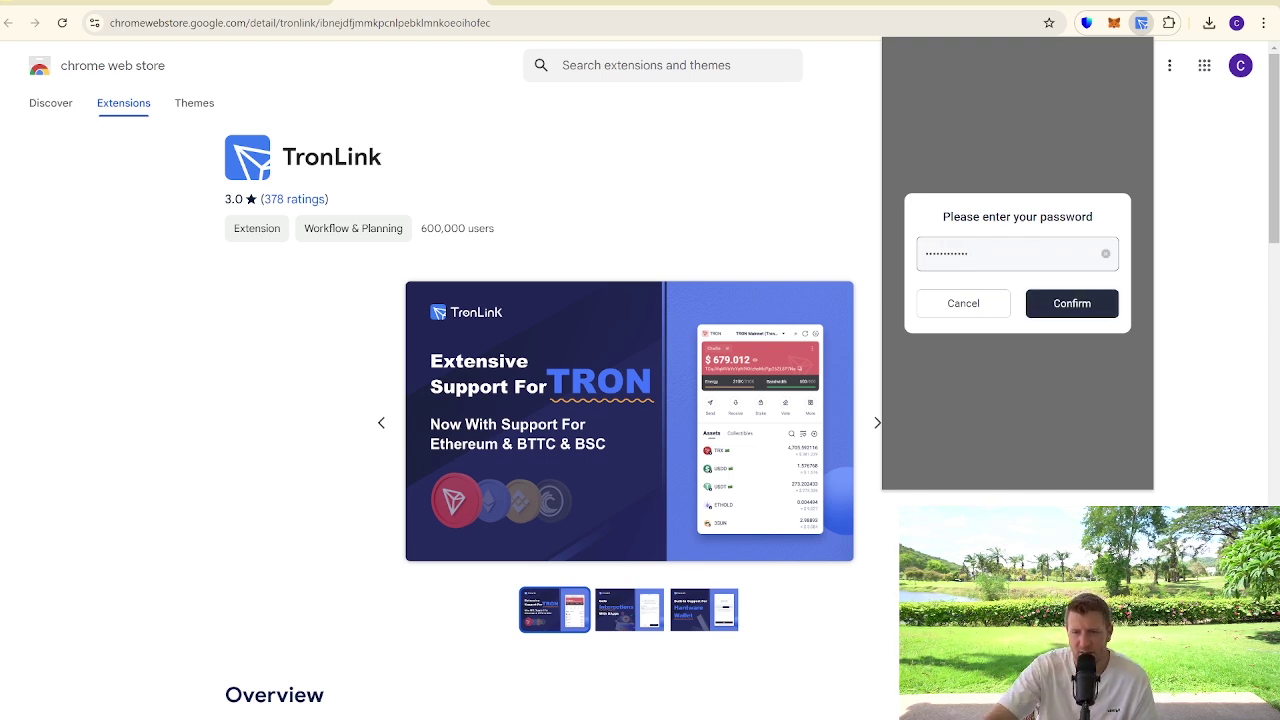
{"action": "left_click", "coordinate": [1034, 303]}
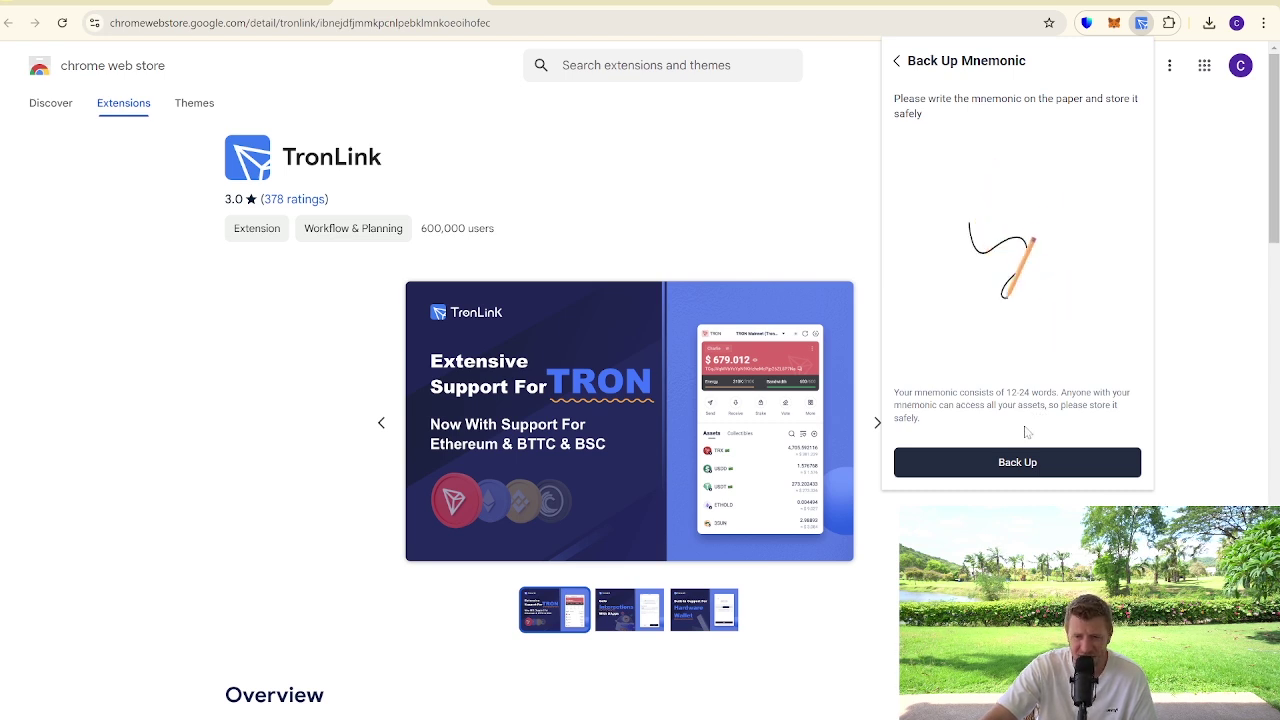
Reveal the 12-word mnemonic and mark it as already backed up
{"action": "left_click", "coordinate": [1018, 462]}
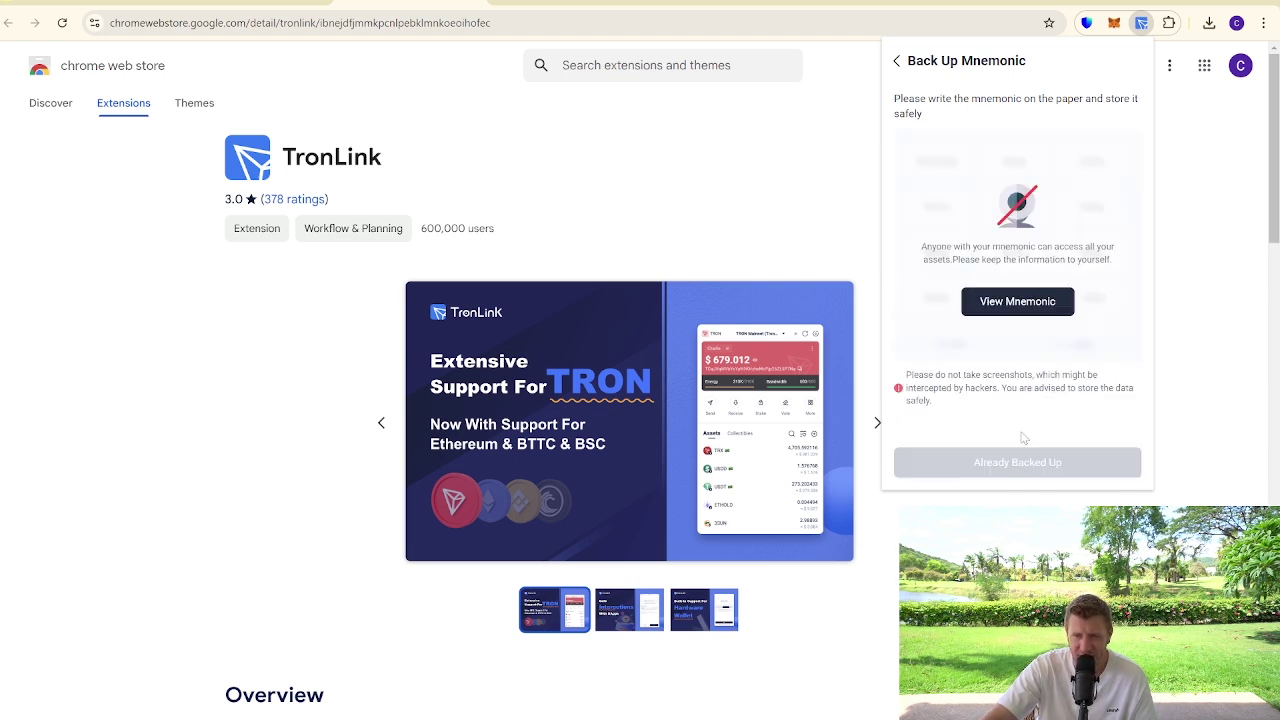
{"action": "left_click", "coordinate": [1015, 302]}
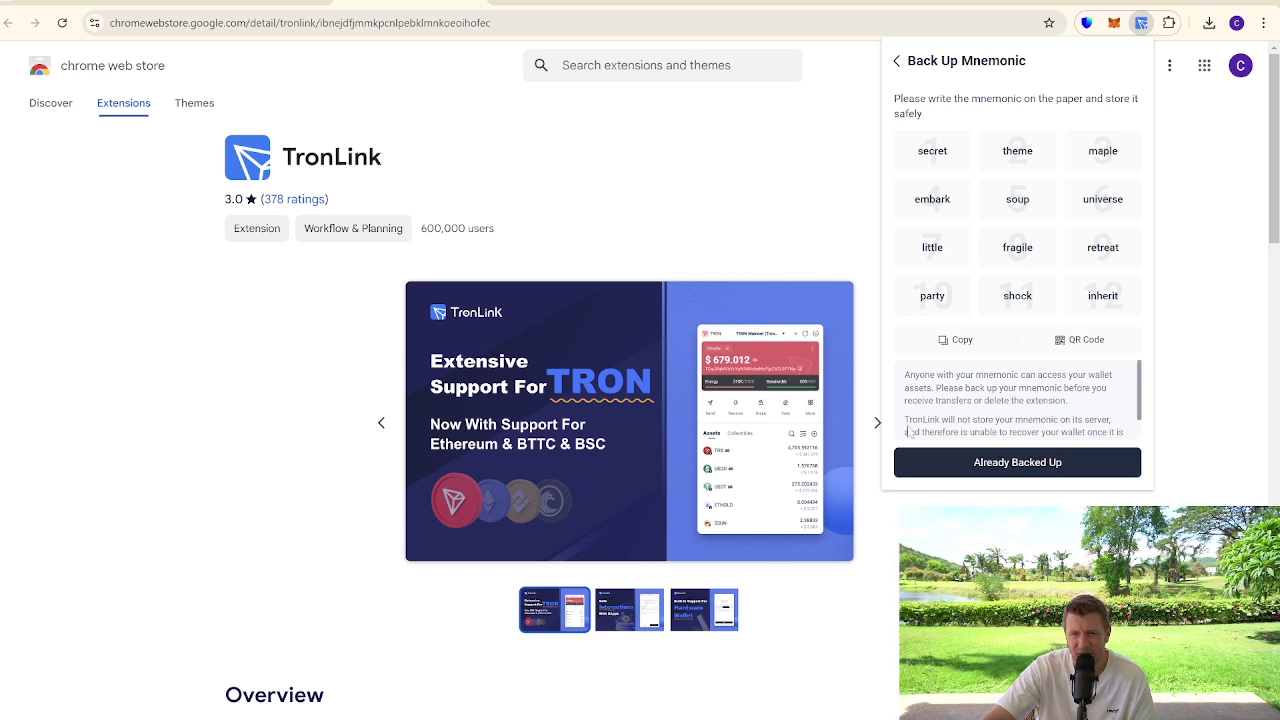
{"action": "left_click", "coordinate": [997, 461]}
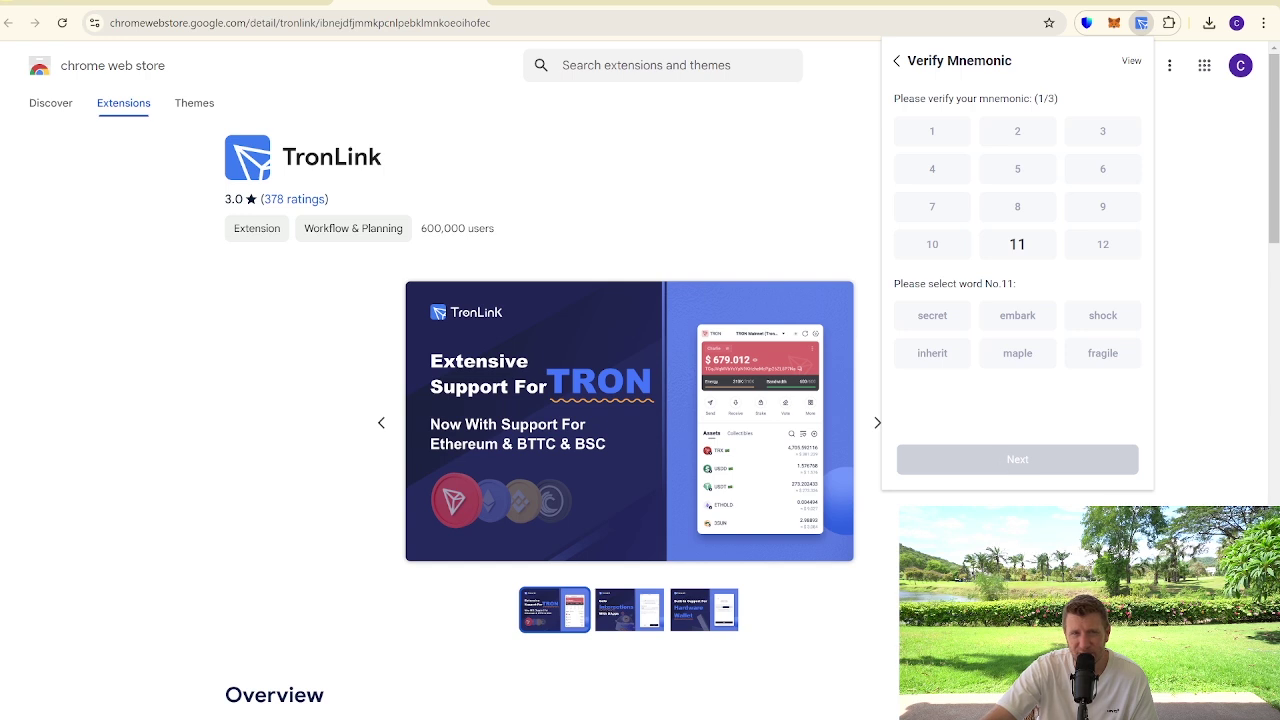
Verify mnemonic words No.11, No.12 and No.10 to complete the backup
{"action": "left_click", "coordinate": [1098, 318]}
{"action": "left_click", "coordinate": [1037, 463]}
{"action": "left_click", "coordinate": [1020, 357]}
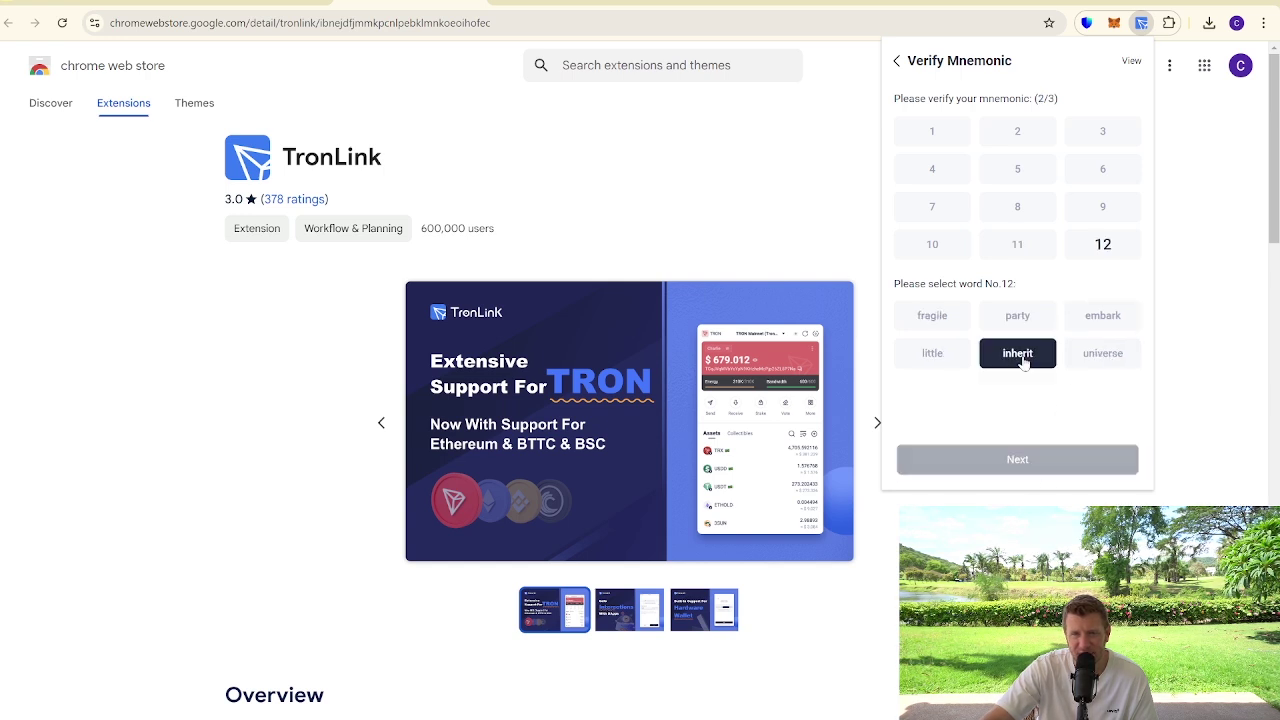
{"action": "left_click", "coordinate": [1032, 459]}
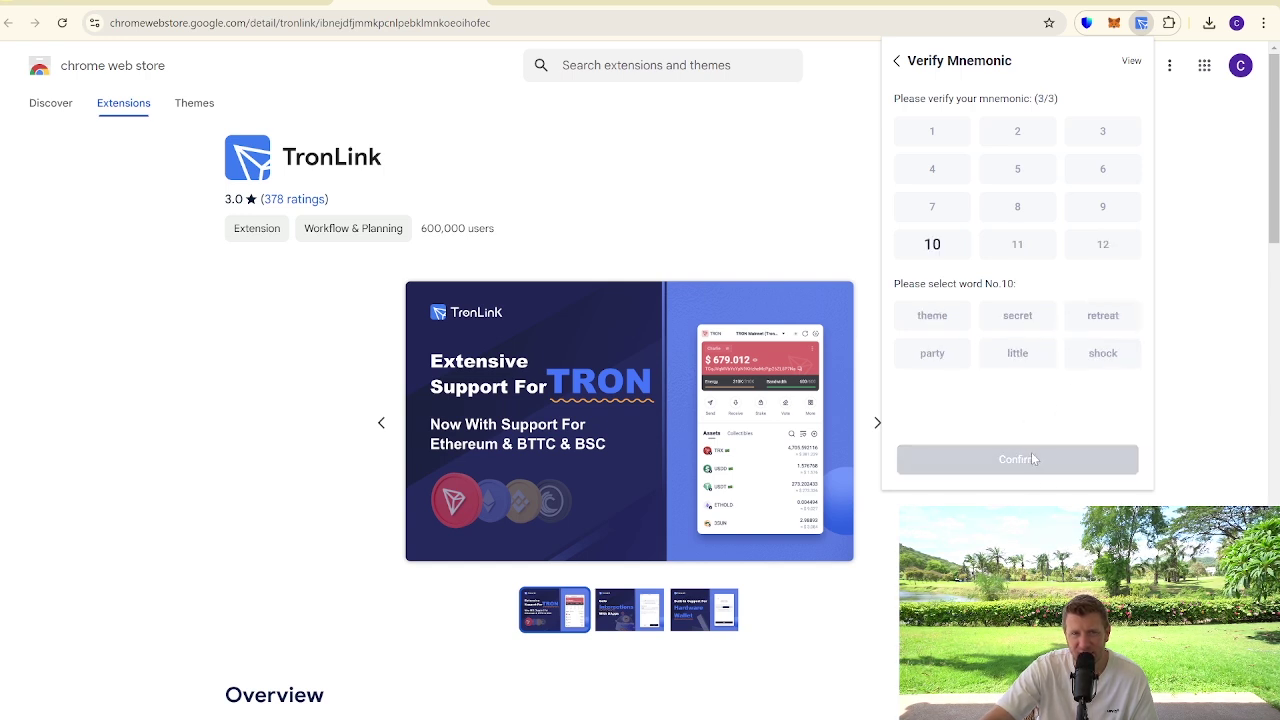
{"action": "left_click", "coordinate": [932, 353]}
{"action": "left_click", "coordinate": [1012, 456]}
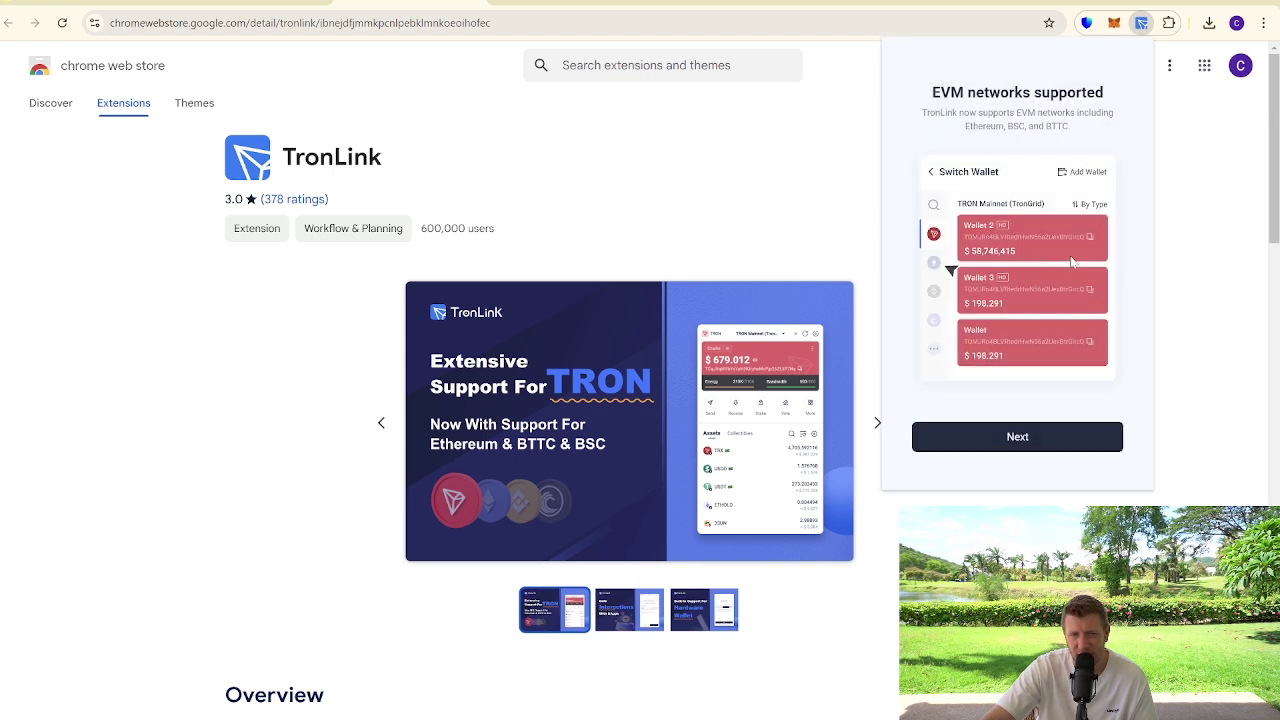
Pass the EVM intro, choose Explore Now, and dismiss the New Version notice
{"action": "left_click", "coordinate": [1028, 440]}
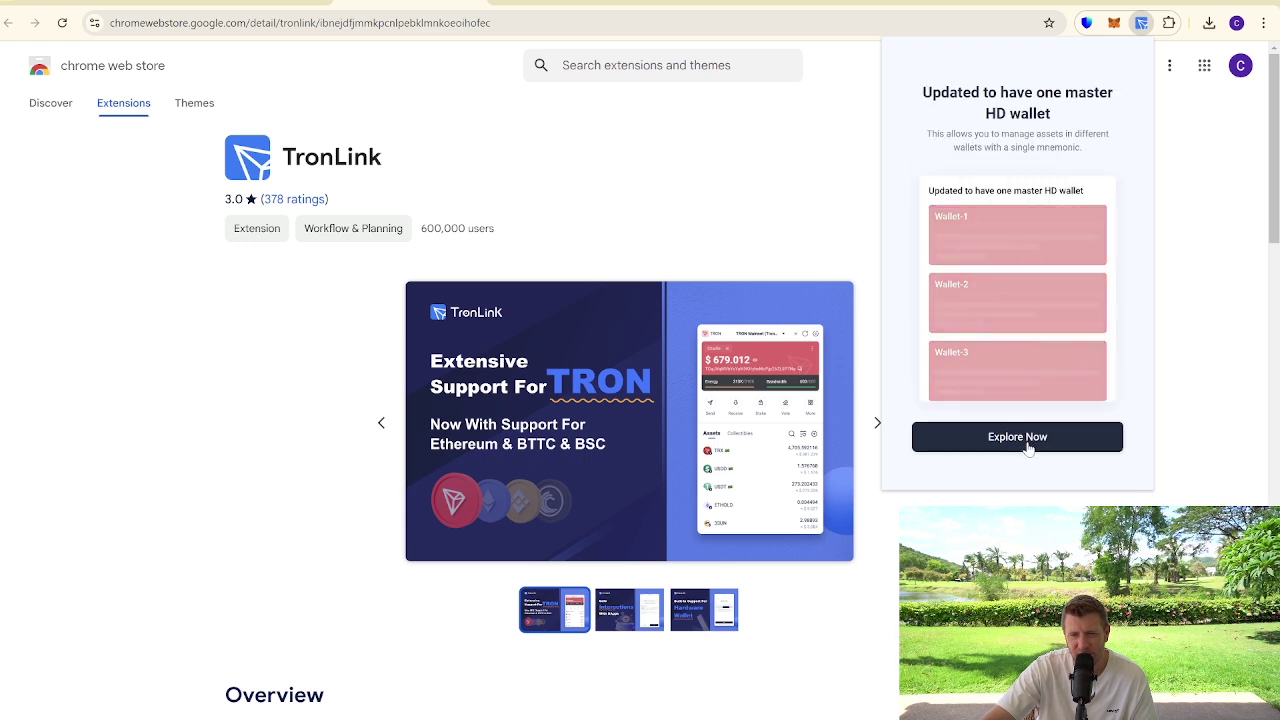
{"action": "left_click", "coordinate": [1045, 444]}
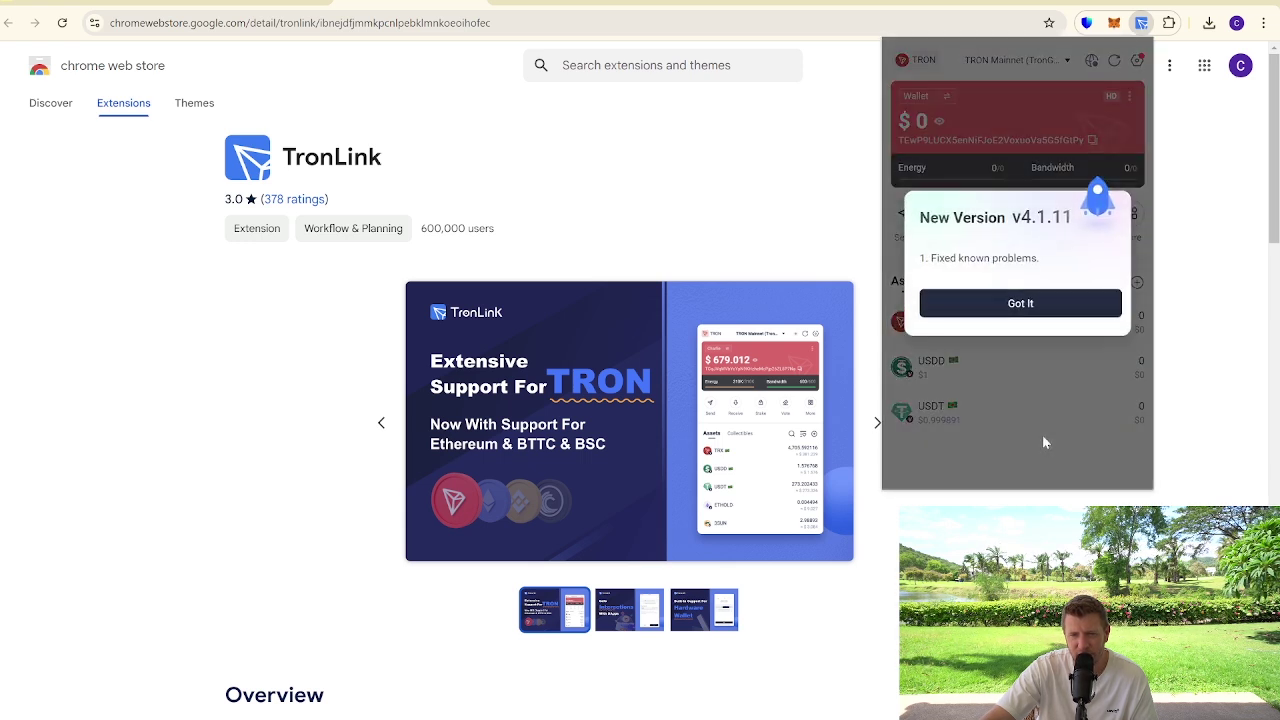
{"action": "left_click", "coordinate": [982, 305]}
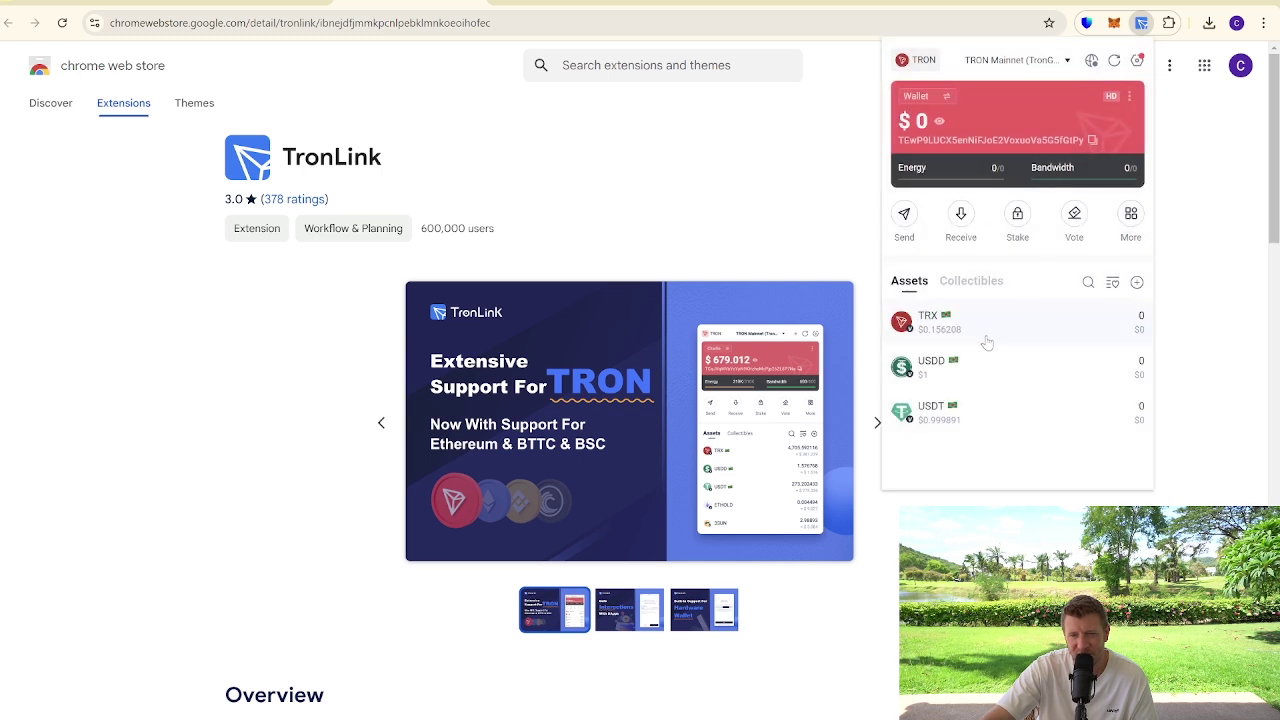